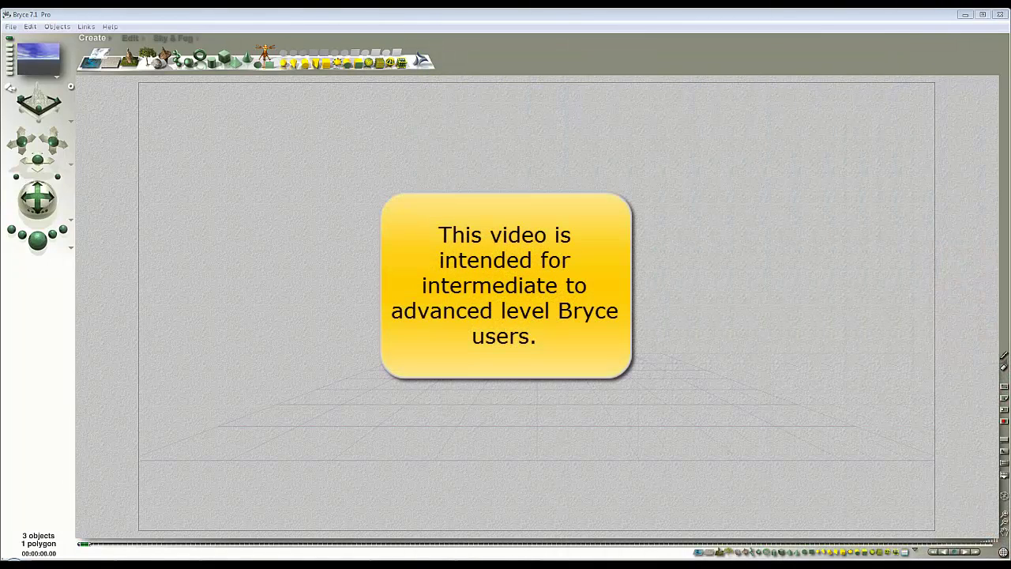
# - Delete the ground plane and create a sphere at the world center
pyautogui.click(537, 385)
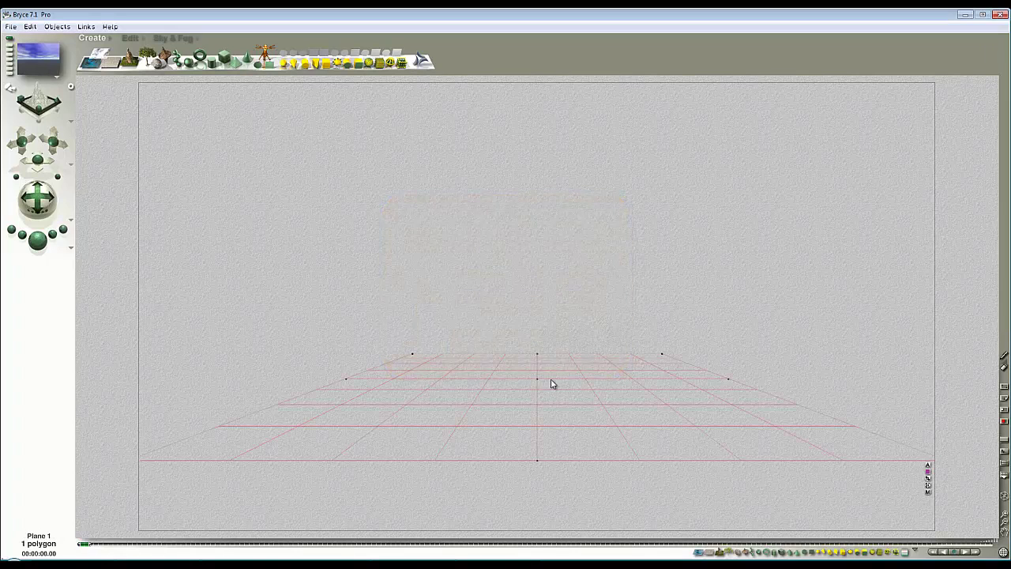
pyautogui.press('Delete')
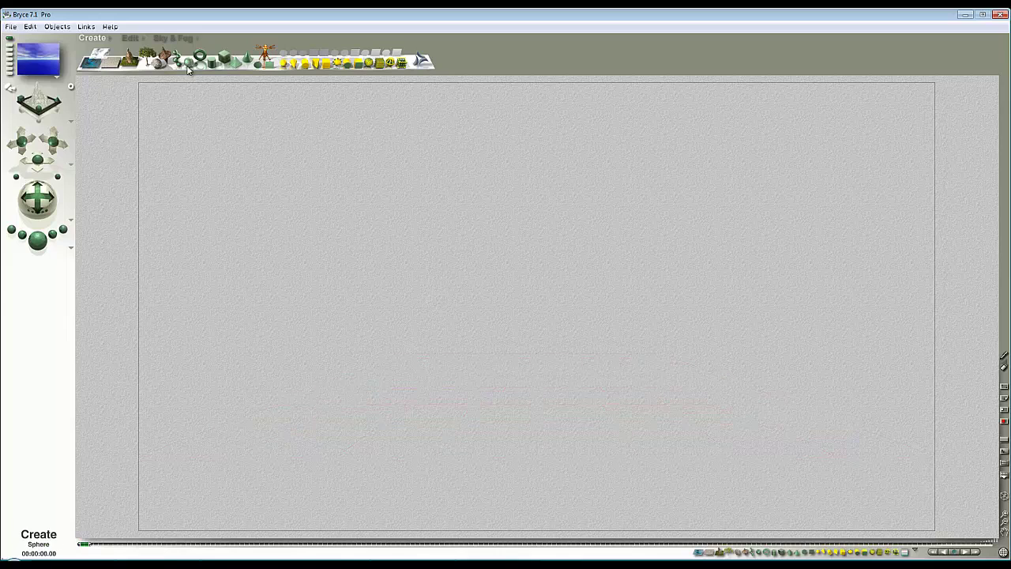
pyautogui.click(188, 62)
pyautogui.click(586, 313)
# - Select the camera in an orthogonal view, unreposition it so it sits inside the sphere, and return to the camera view
pyautogui.press('3')
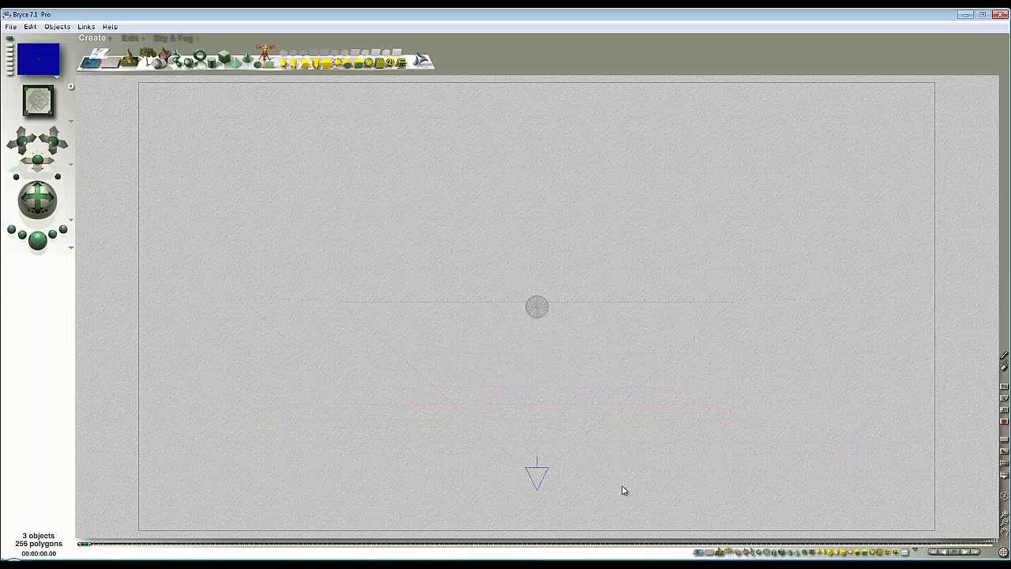
pyautogui.click(534, 476)
pyautogui.click(130, 38)
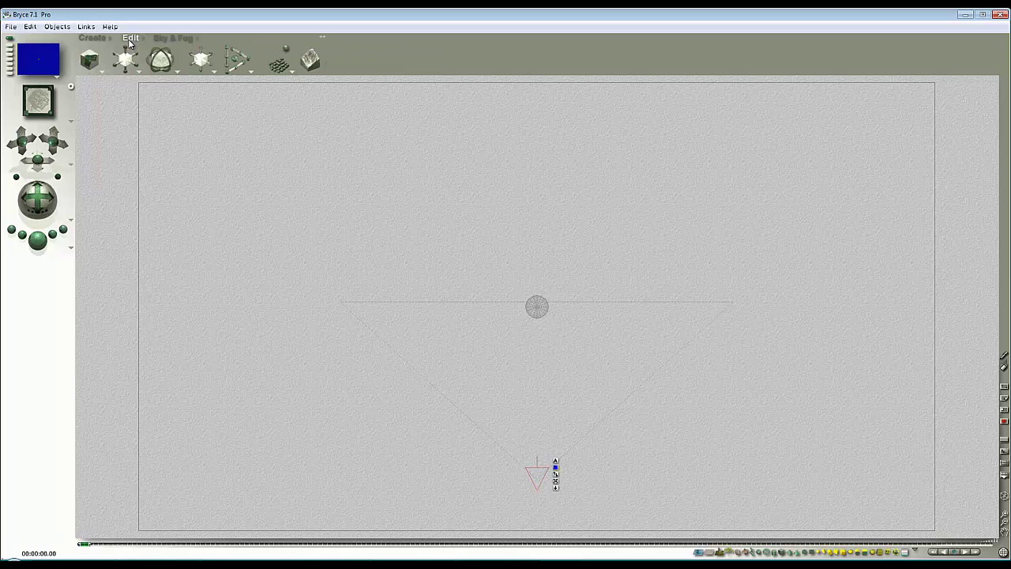
pyautogui.click(177, 73)
pyautogui.click(213, 72)
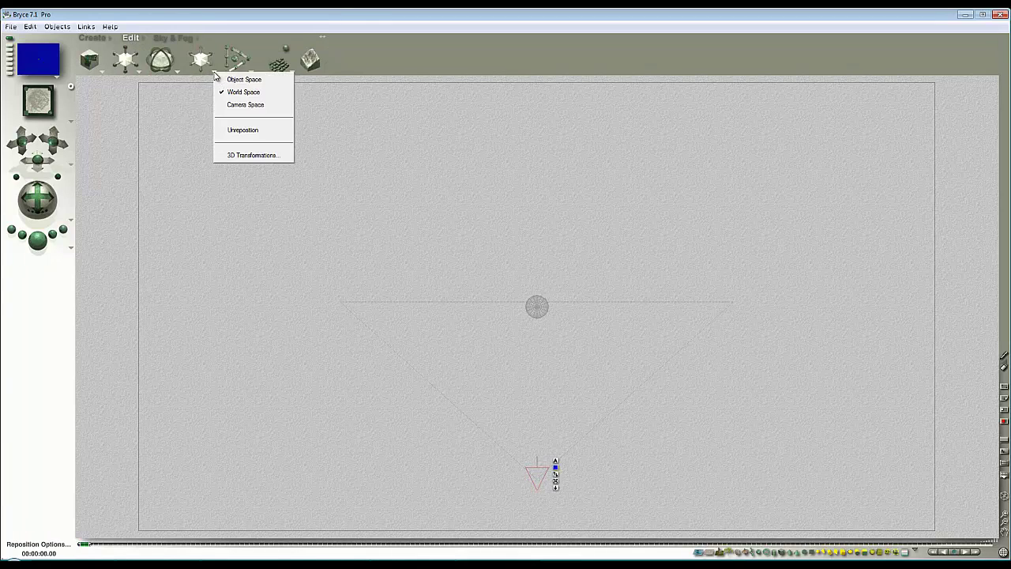
pyautogui.click(237, 131)
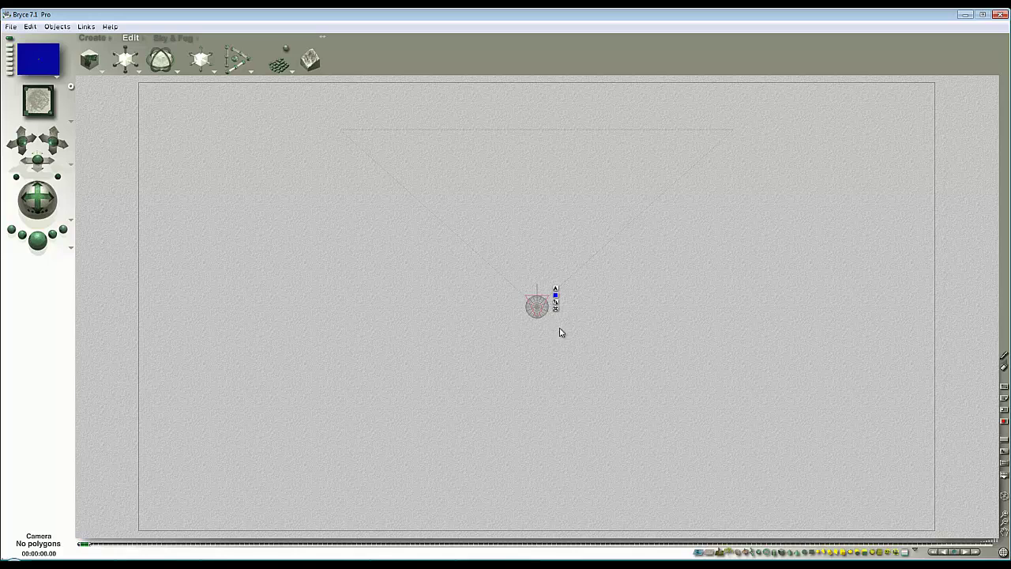
pyautogui.press('5')
pyautogui.press('1')
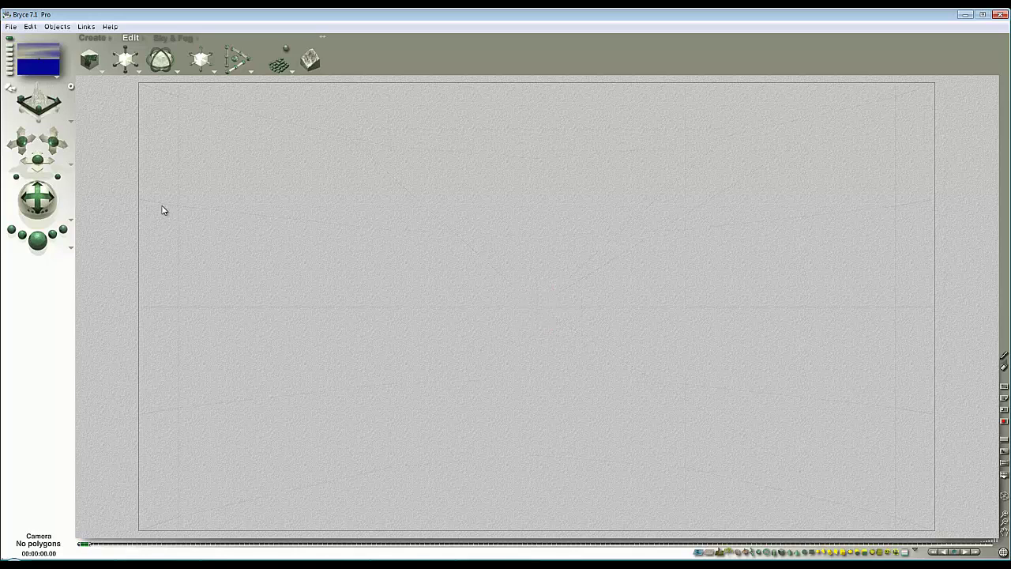
# - Check the object creation settings in the preferences
pyautogui.click(30, 26)
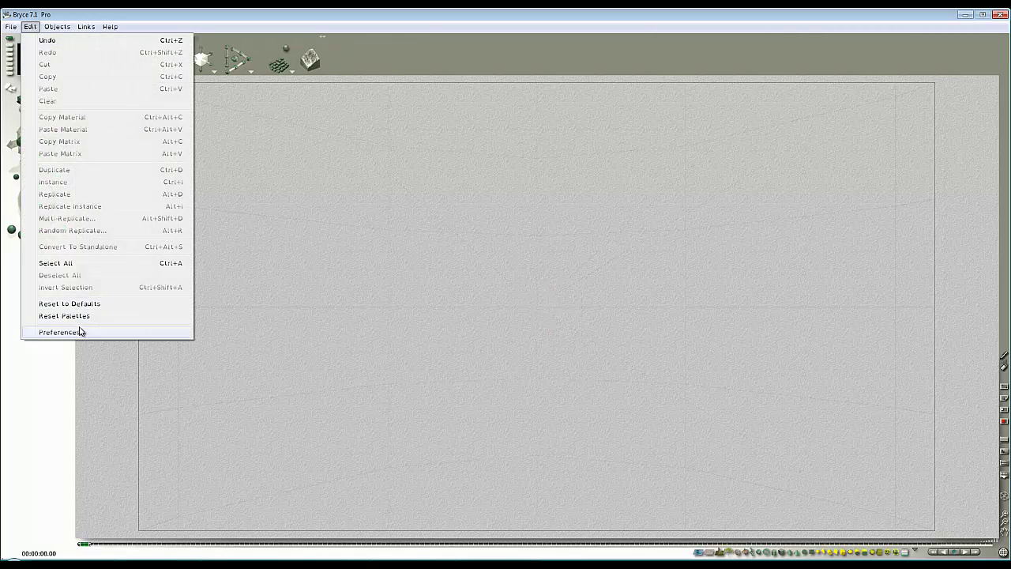
pyautogui.click(79, 330)
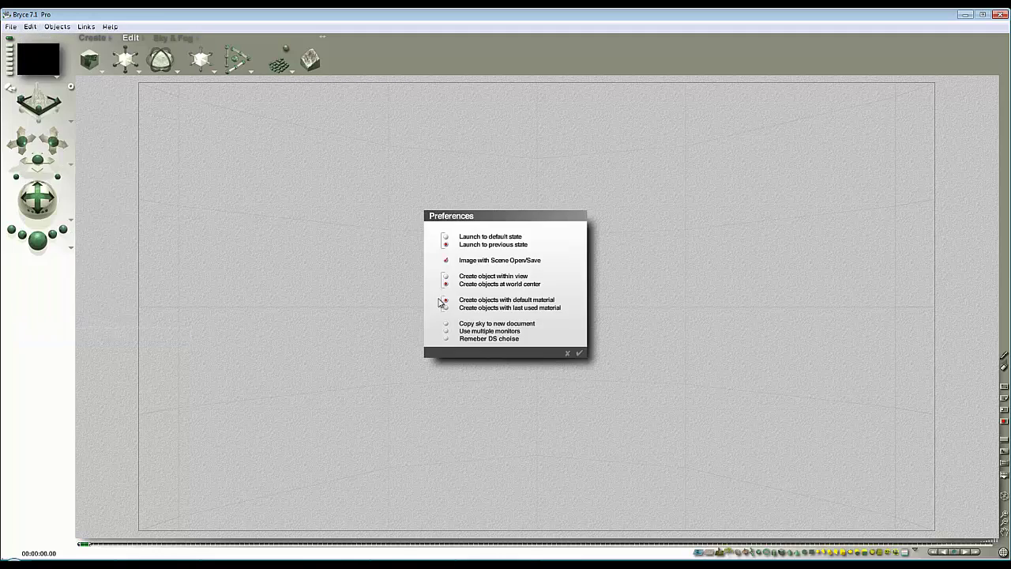
pyautogui.click(579, 352)
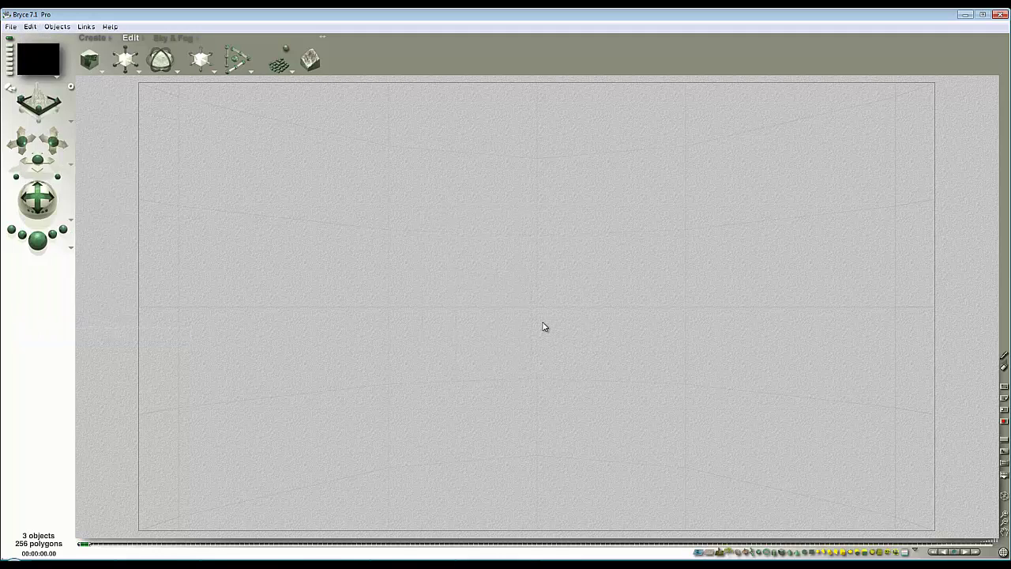
# - Select the sphere, open its material and adjust the specular halo colour
pyautogui.rightClick(596, 246)
pyautogui.click(607, 248)
pyautogui.click(902, 116)
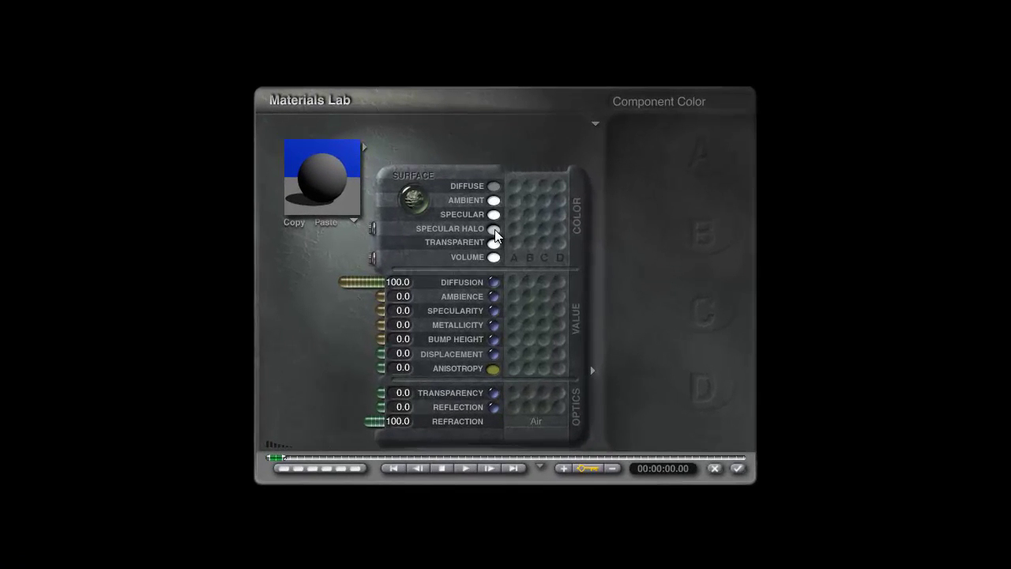
pyautogui.moveTo(496, 234); pyautogui.dragTo(497, 178)
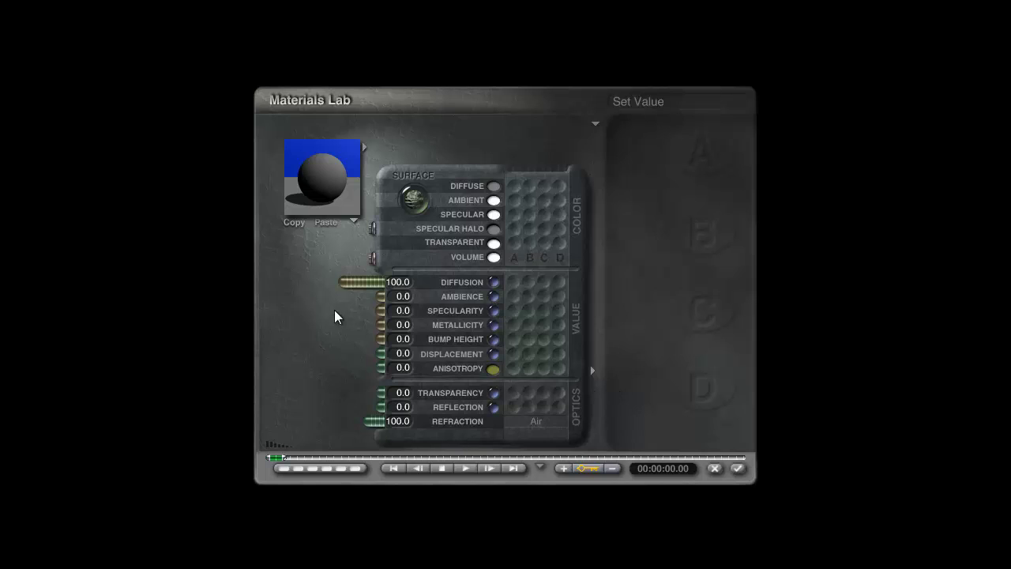
# - Set the sphere material's diffusion to 0 and its transparency and reflection to 100, and adjust its anisotropy
pyautogui.moveTo(341, 282); pyautogui.dragTo(515, 384)
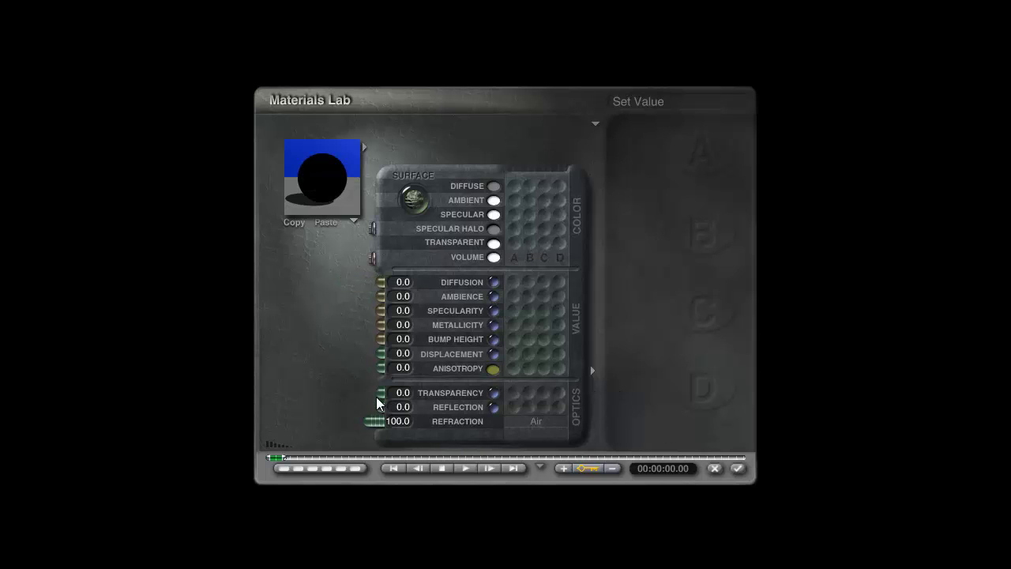
pyautogui.moveTo(380, 393); pyautogui.dragTo(316, 413)
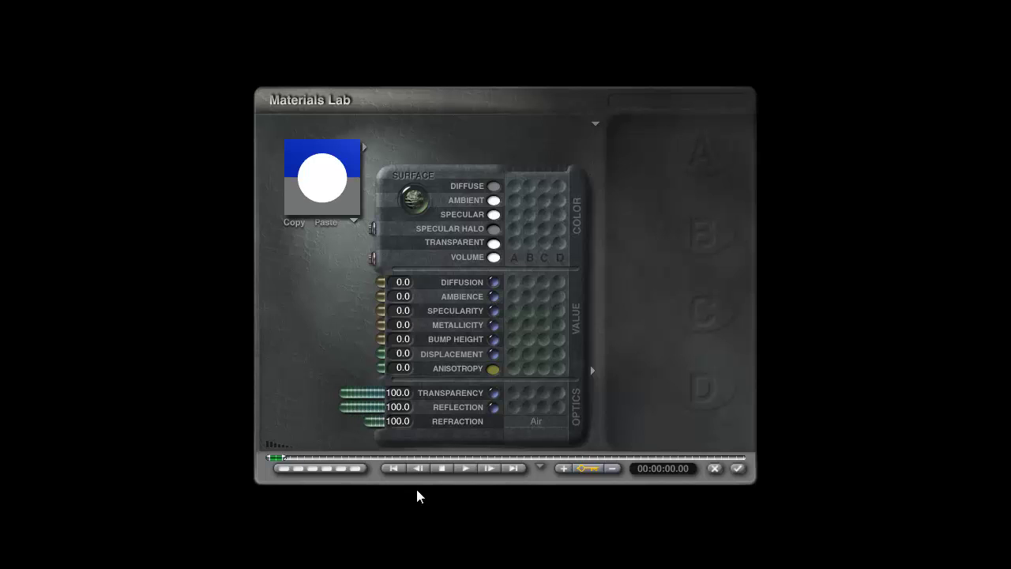
pyautogui.moveTo(382, 368); pyautogui.dragTo(339, 377)
pyautogui.moveTo(497, 376); pyautogui.dragTo(700, 372)
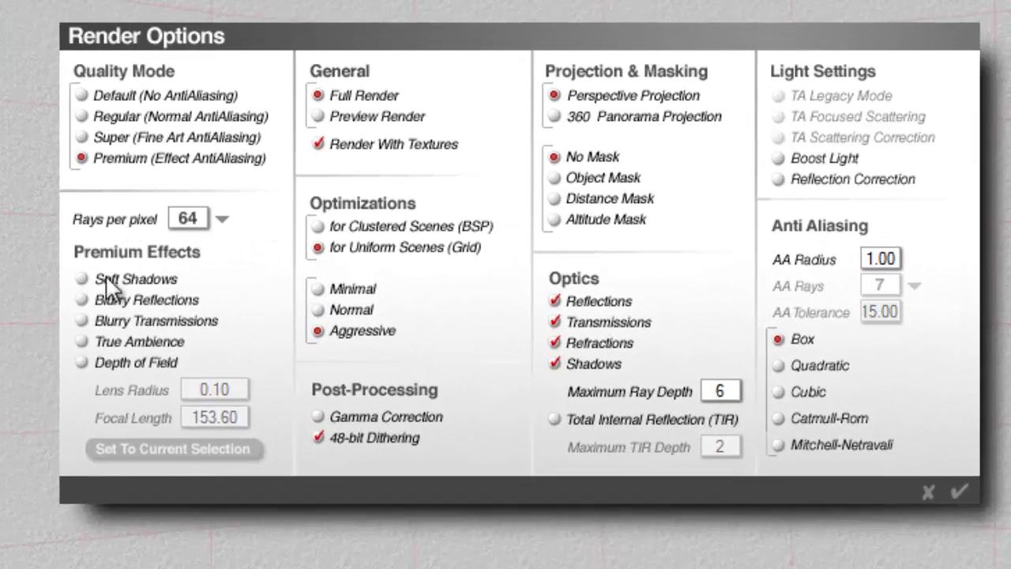
# - Enable Blurry Reflections among the premium effects in the render options
pyautogui.click(83, 300)
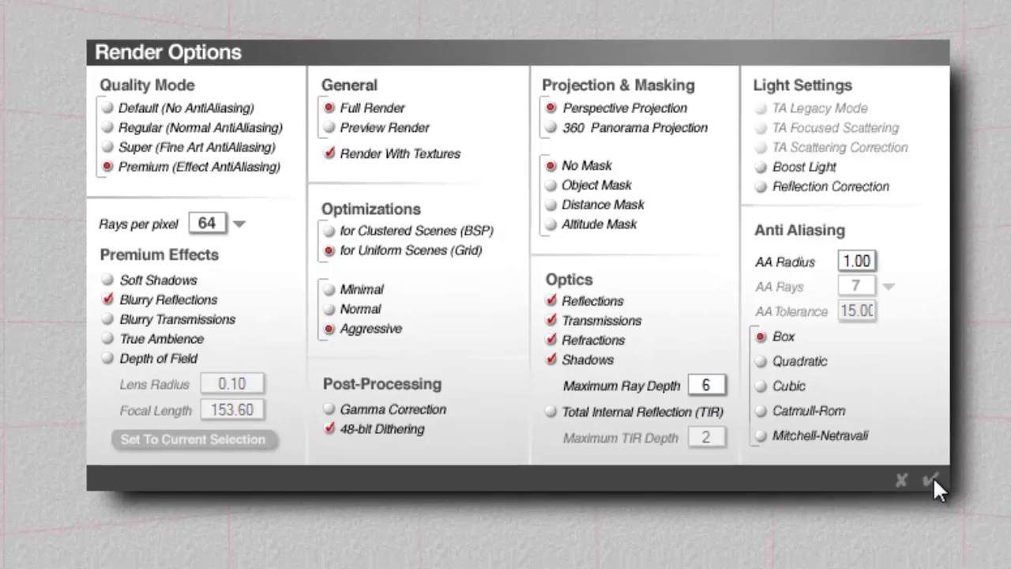
pyautogui.click(960, 490)
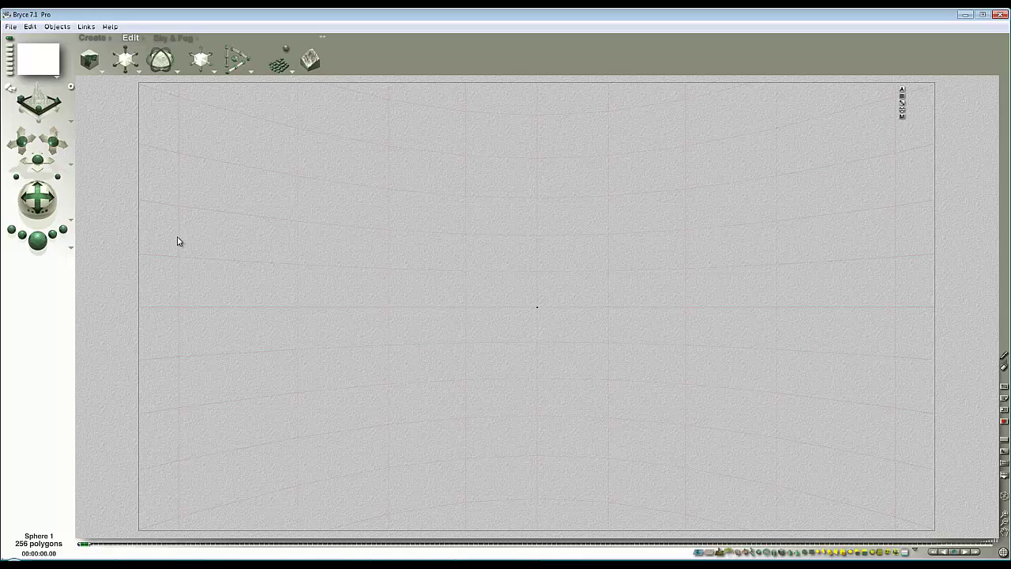
# - Enable the celestial custom field in the Sky Lab and turn on stars with the amount raised to about 14980
pyautogui.click(175, 39)
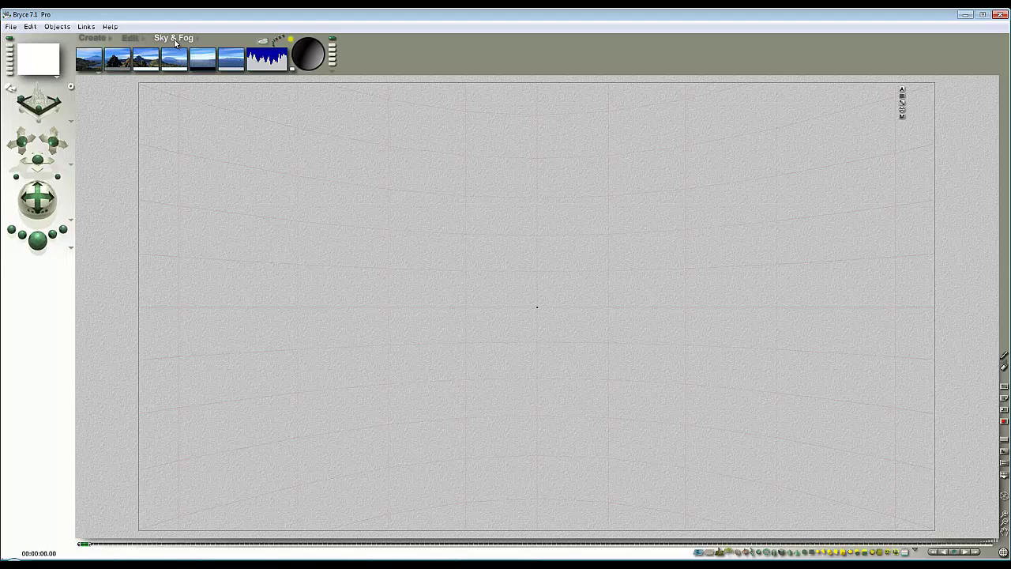
pyautogui.click(263, 42)
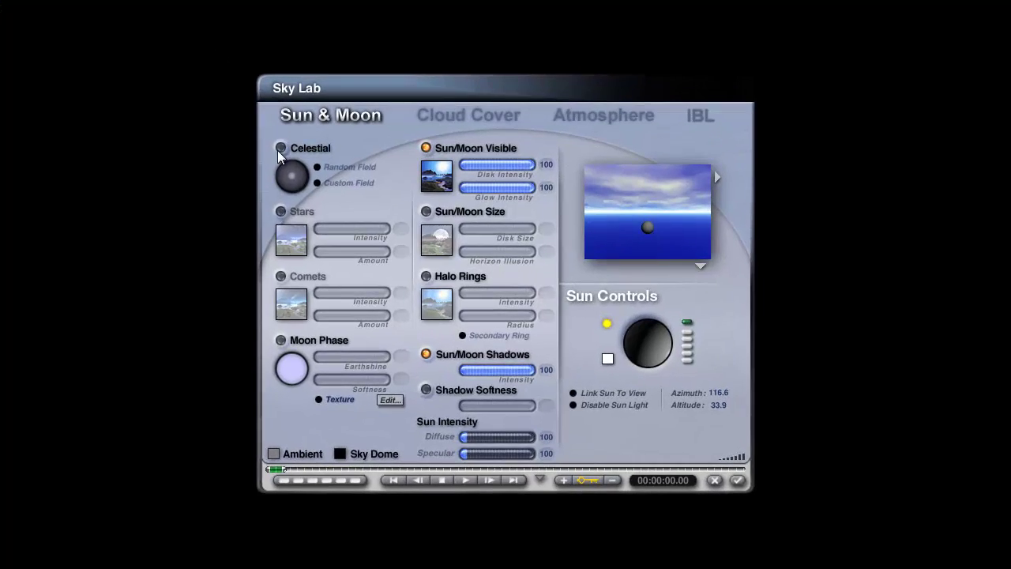
pyautogui.click(280, 147)
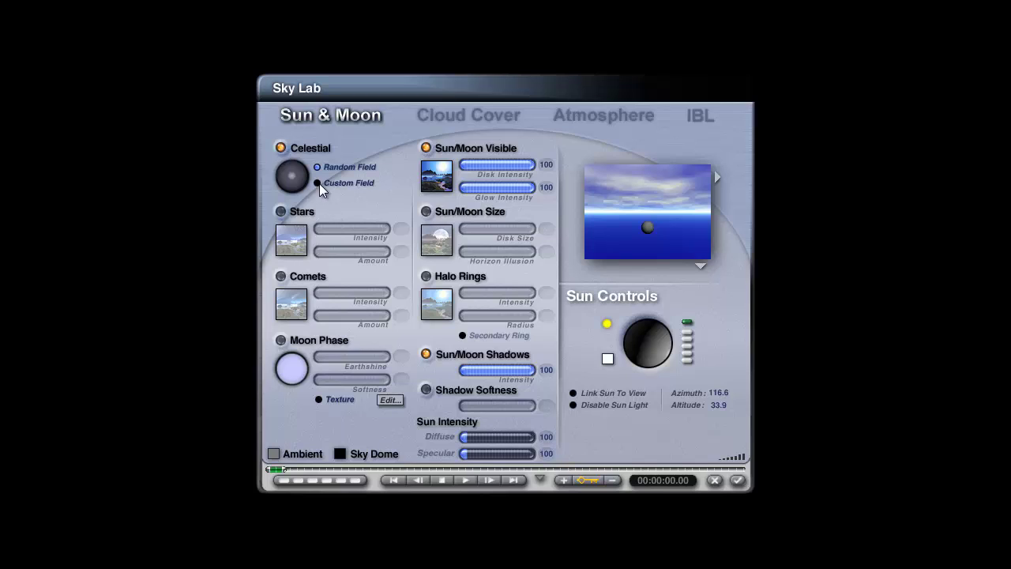
pyautogui.click(280, 212)
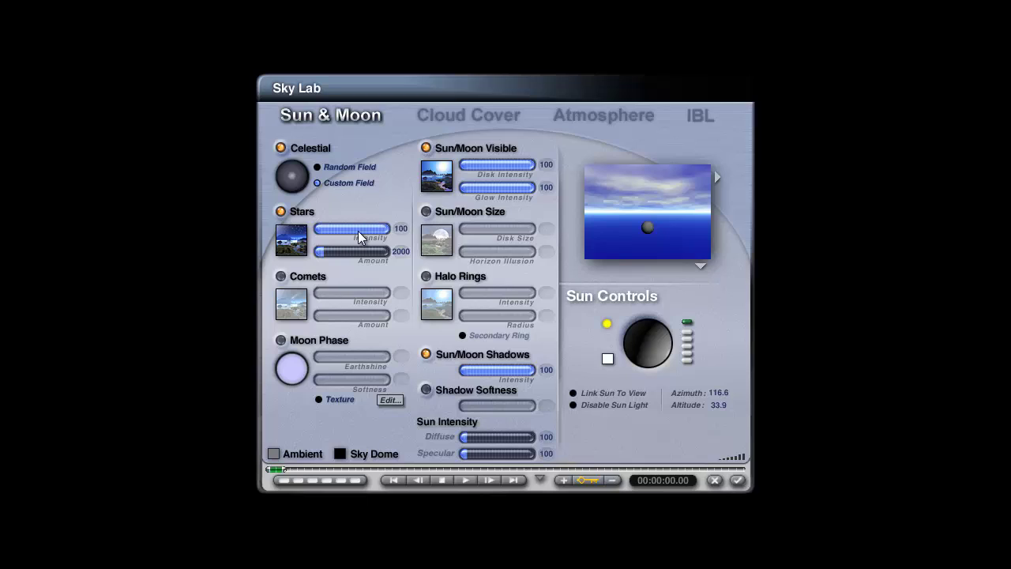
pyautogui.moveTo(349, 252); pyautogui.dragTo(348, 250)
# - Turn off sun/moon visibility and shadows, and disable the sun light
pyautogui.click(425, 149)
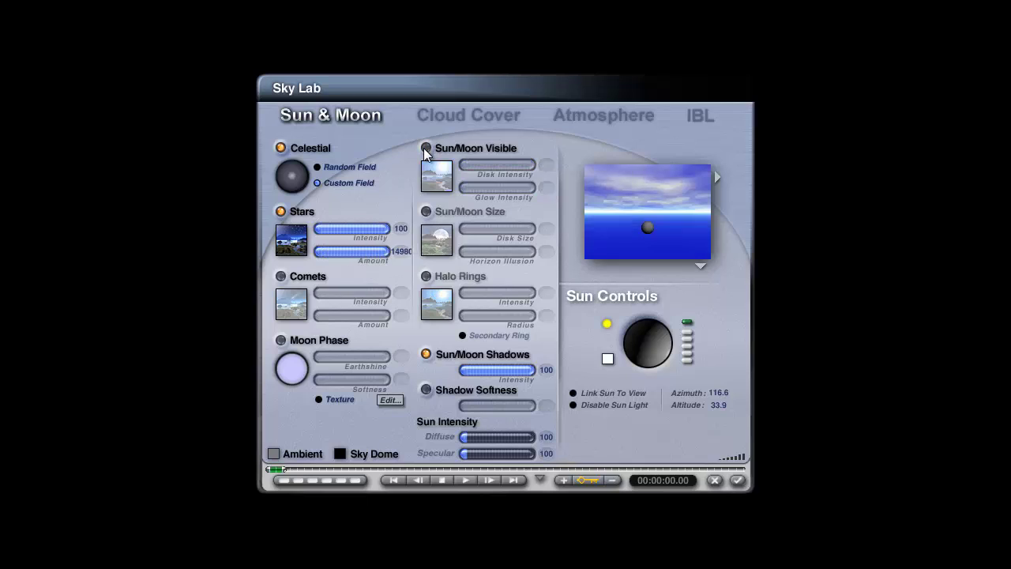
pyautogui.click(427, 355)
pyautogui.click(574, 406)
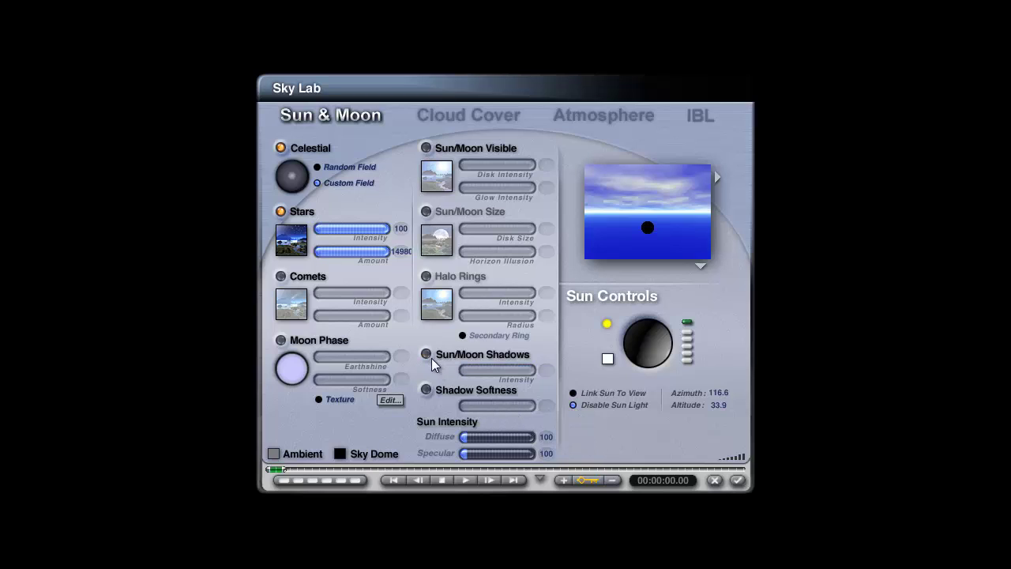
# - Turn off the stratus clouds and move the sun to azimuth 286.7 and altitude -73.8
pyautogui.click(487, 116)
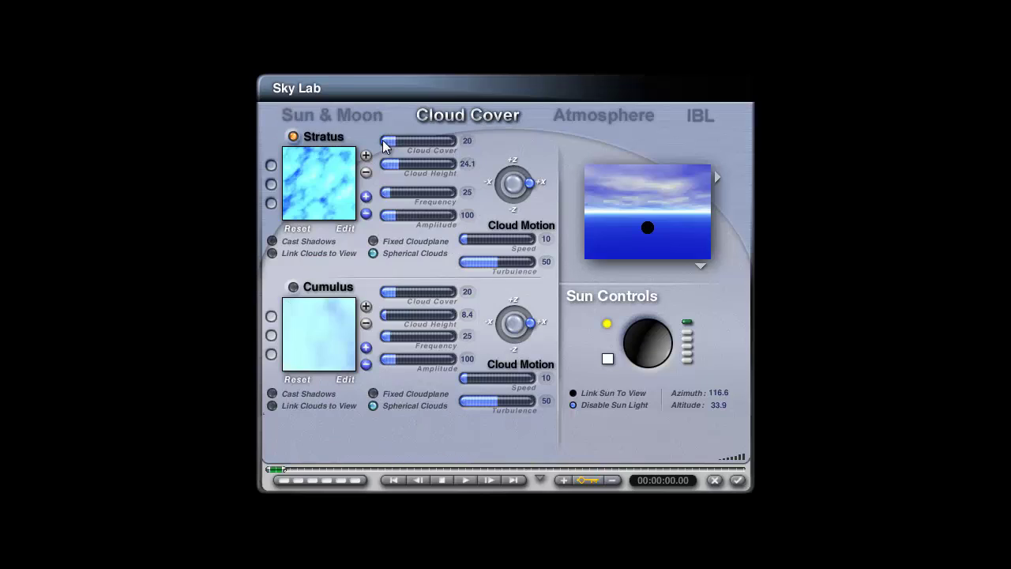
pyautogui.click(293, 136)
pyautogui.click(650, 344)
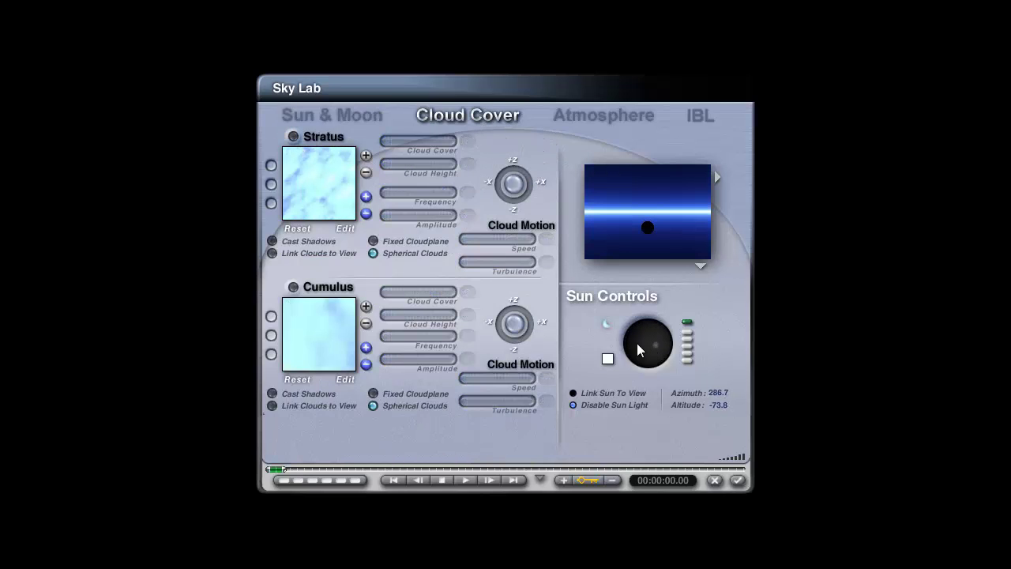
# - Set the atmosphere's haze colour to RGB 65, 65, 65
pyautogui.click(593, 119)
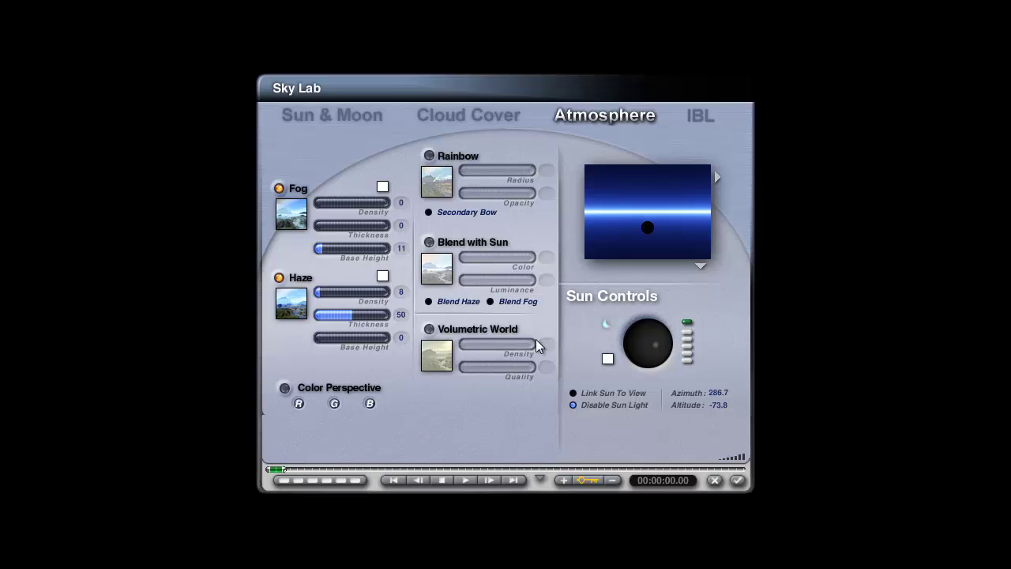
pyautogui.click(382, 276)
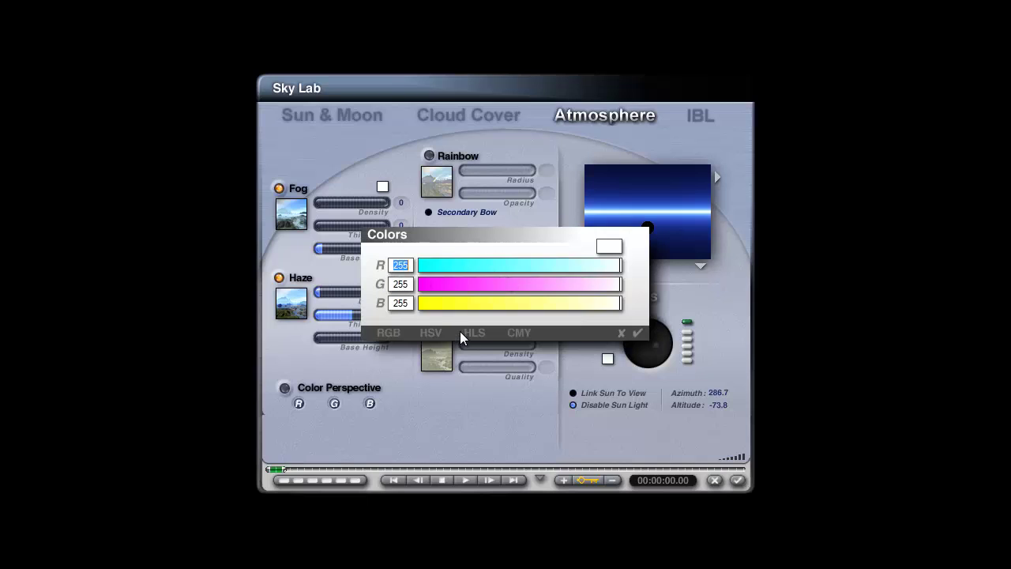
pyautogui.click(402, 265)
pyautogui.doubleClick(400, 266)
pyautogui.write('65')
pyautogui.press('Tab')
pyautogui.write('65')
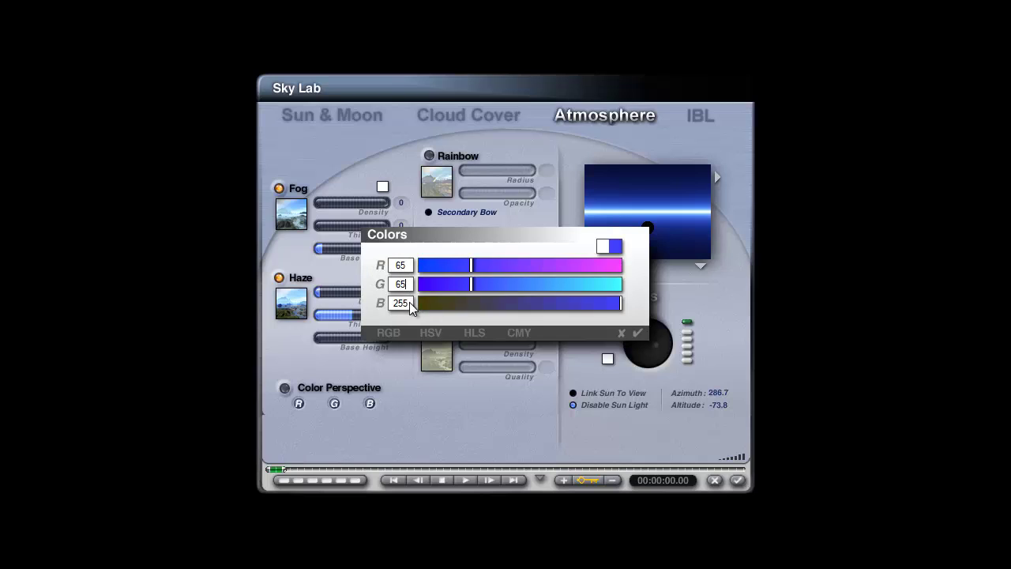
pyautogui.press('Tab')
pyautogui.write('65')
pyautogui.click(637, 334)
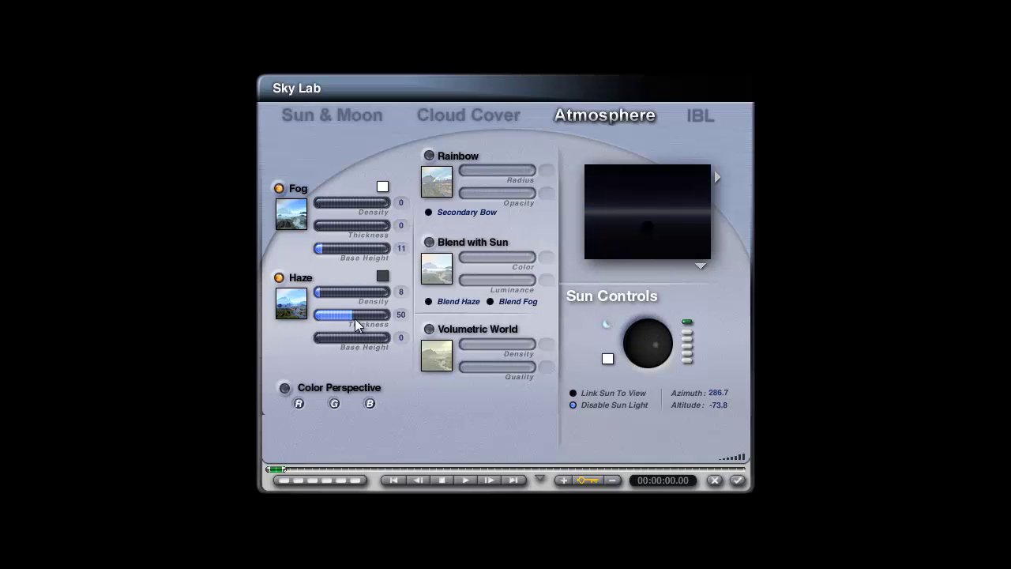
# - Set the haze thickness to 0 and the haze density to 21
pyautogui.moveTo(354, 319); pyautogui.dragTo(354, 315)
pyautogui.click(402, 292)
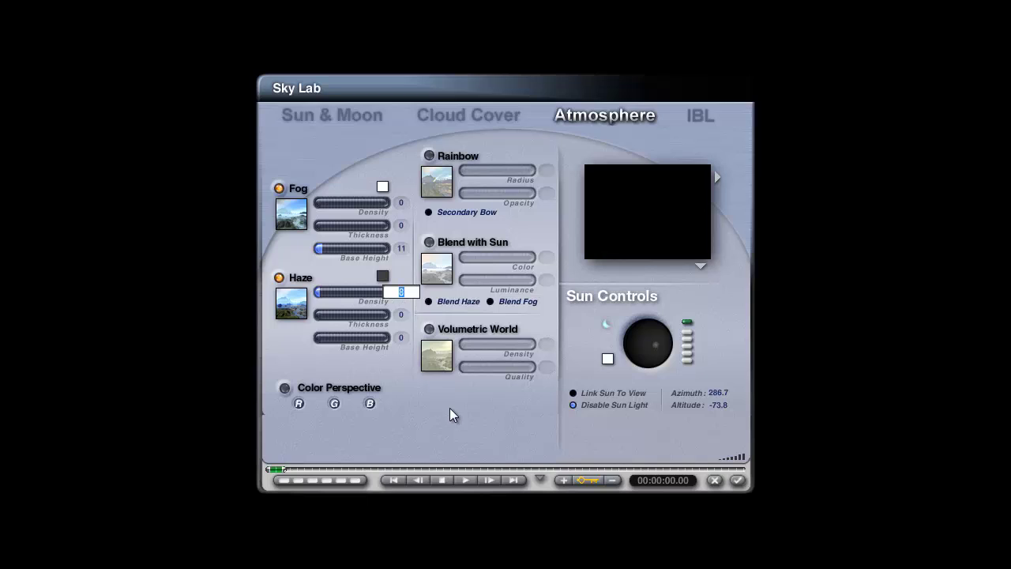
pyautogui.write('21')
pyautogui.press('Return')
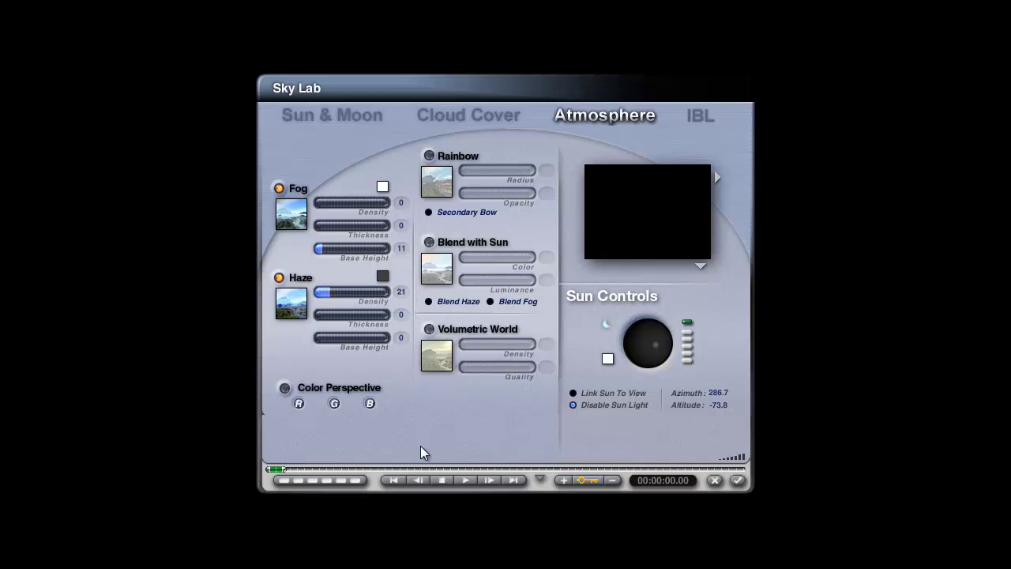
# - Enable Color Perspective with R 40, G 68 and B 51
pyautogui.click(287, 388)
pyautogui.write('40')
pyautogui.click(353, 403)
pyautogui.press('BackSpace')
pyautogui.write('68')
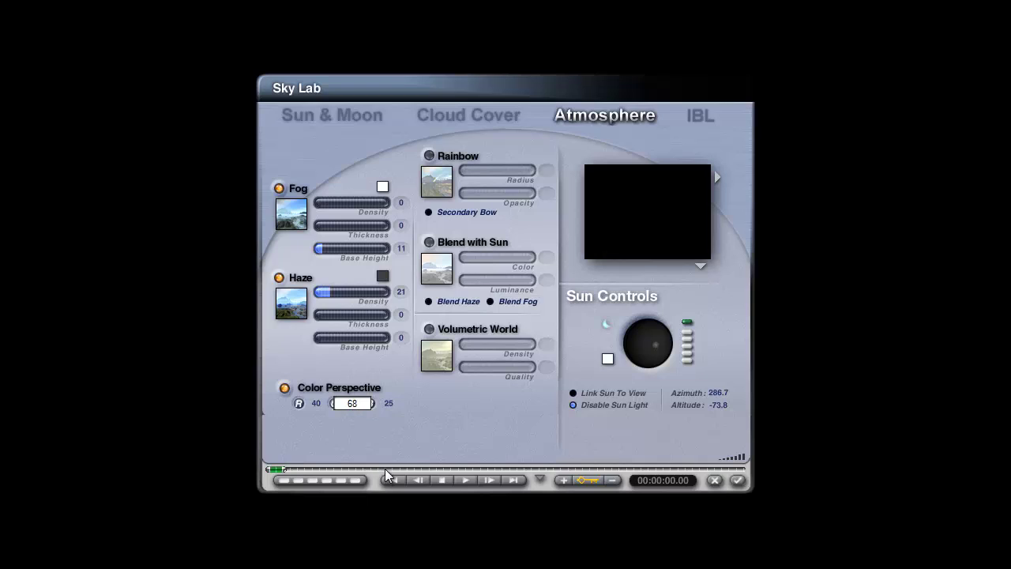
pyautogui.click(388, 403)
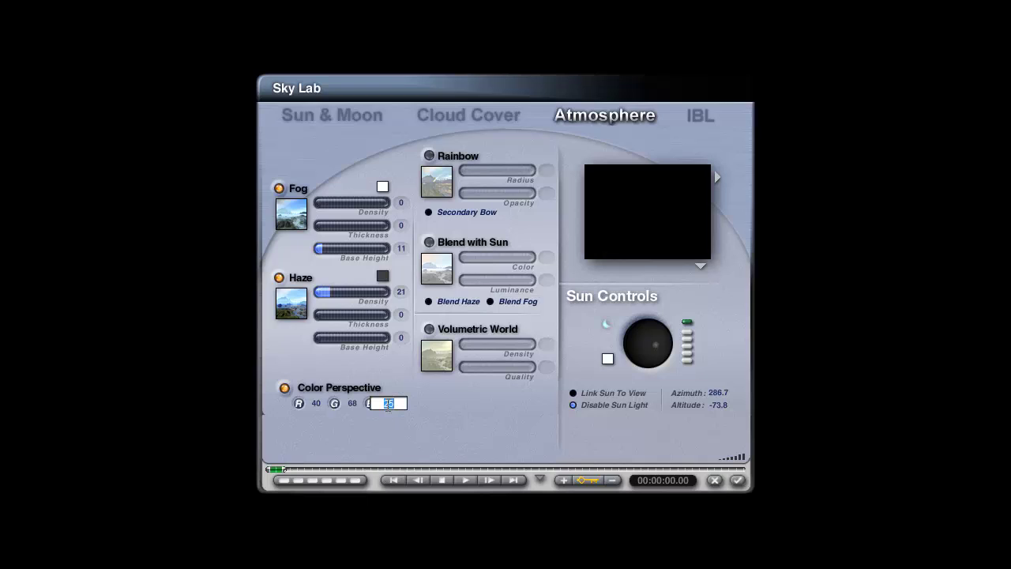
pyautogui.write('9')
pyautogui.press('Return')
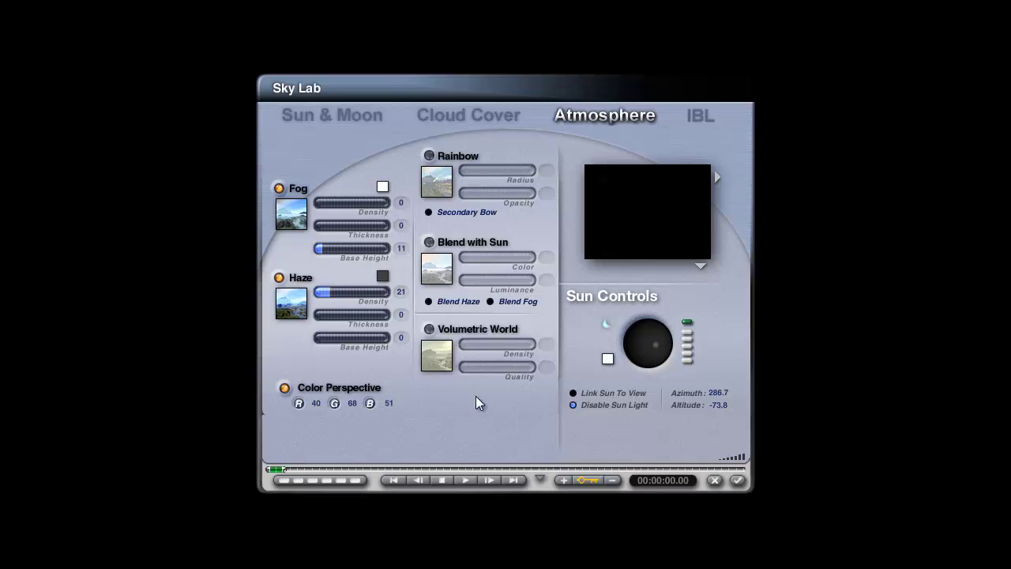
# - Change the sky preview mode and rotate the preview to inspect the star field
pyautogui.click(700, 267)
pyautogui.click(723, 277)
pyautogui.moveTo(650, 218); pyautogui.dragTo(635, 201)
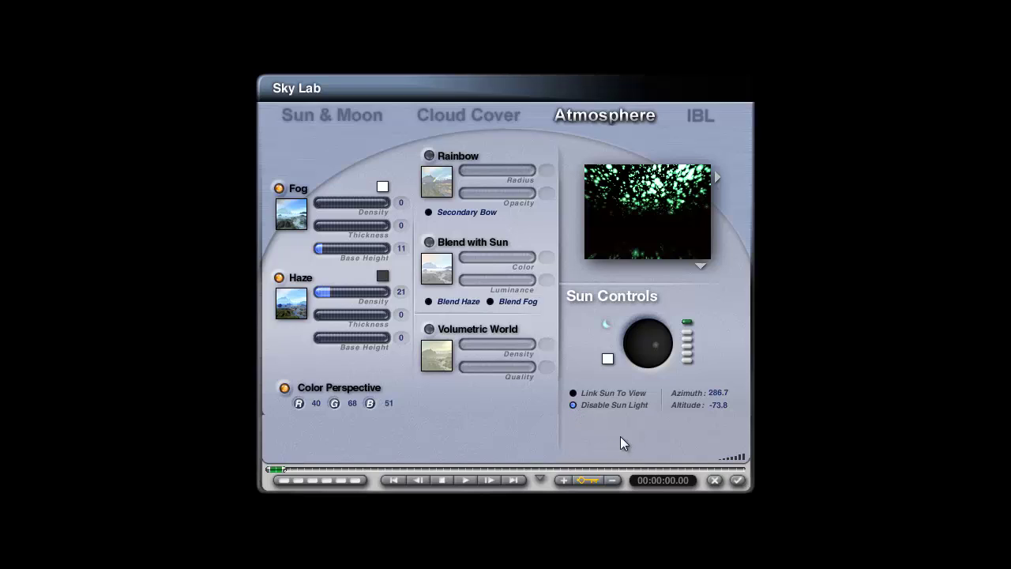
# - Turn off the atmosphere's fog and render the scene, refining a small area around the bright spot near the image's upper-right corner
pyautogui.click(280, 189)
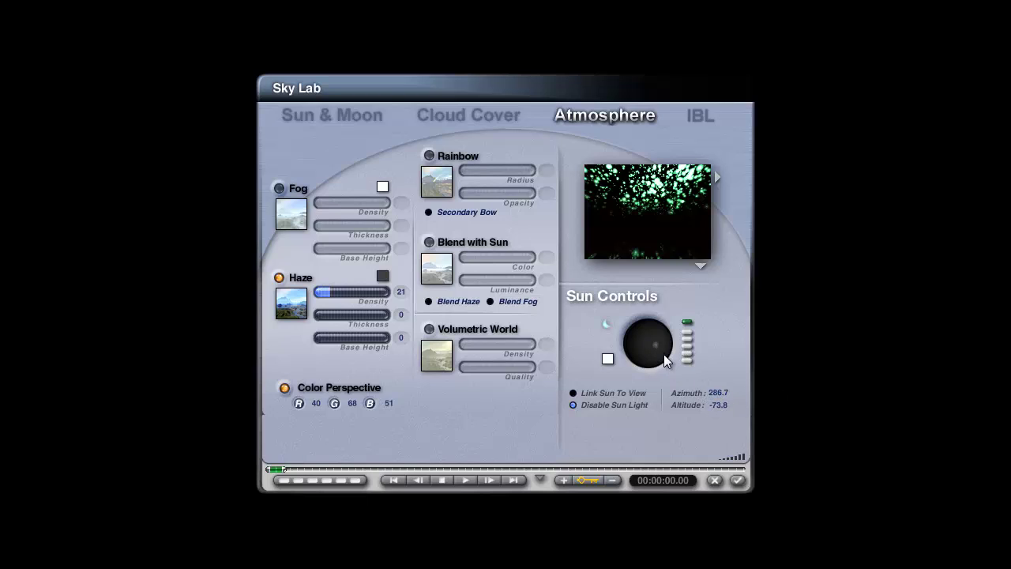
pyautogui.click(739, 479)
pyautogui.hotkey('ctrl', 'r')
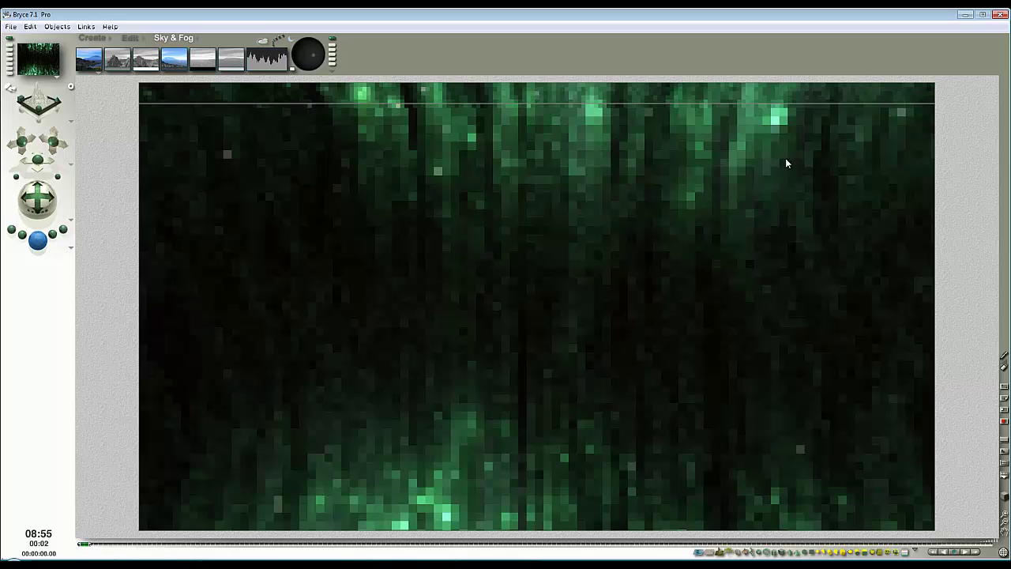
pyautogui.moveTo(787, 158); pyautogui.dragTo(747, 96)
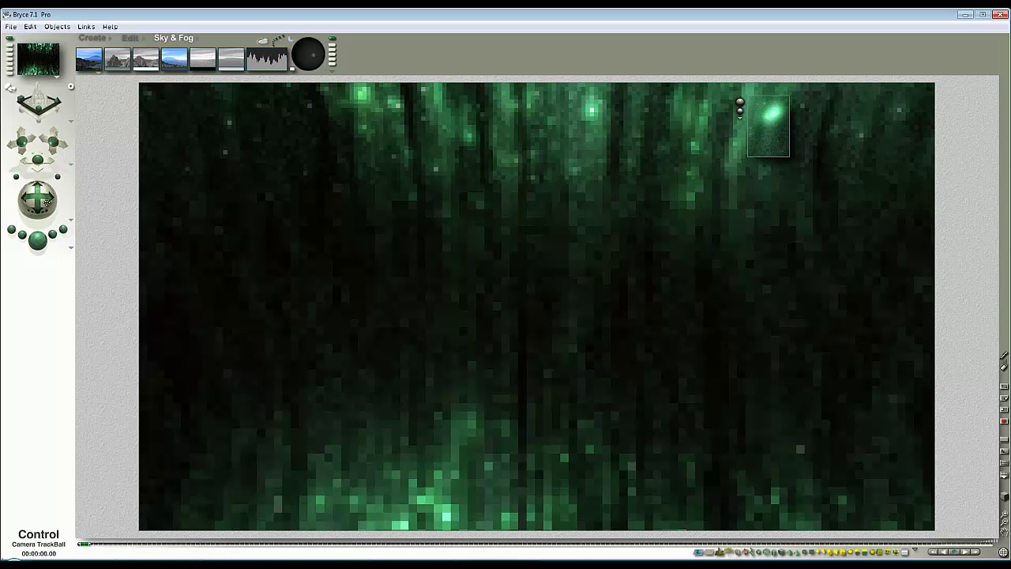
# - Rotate the camera towards the brighter star streaks and render the new view, refining a small area above the image's centre
pyautogui.moveTo(43, 202); pyautogui.dragTo(57, 176)
pyautogui.click(39, 236)
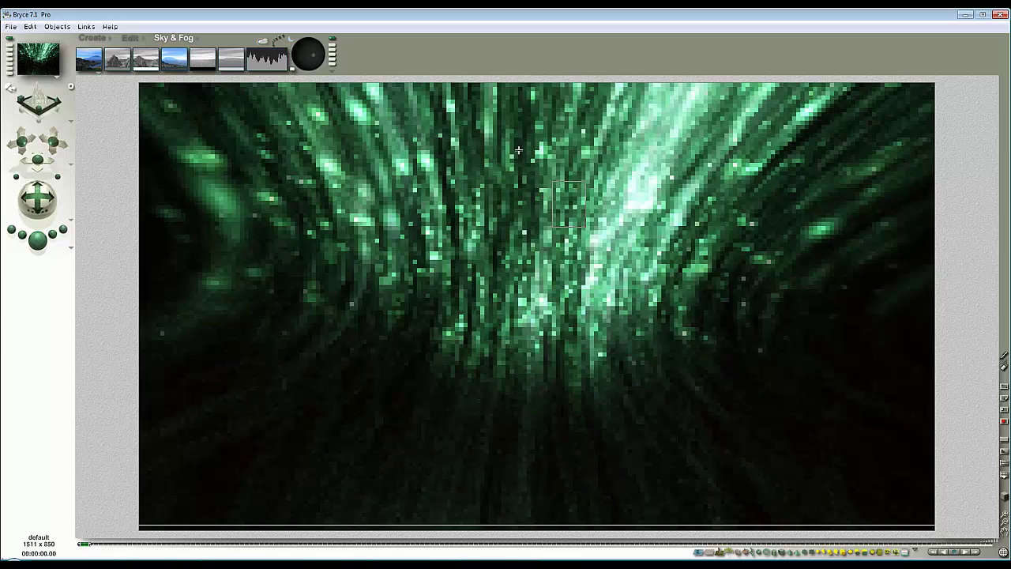
pyautogui.moveTo(518, 150); pyautogui.dragTo(586, 227)
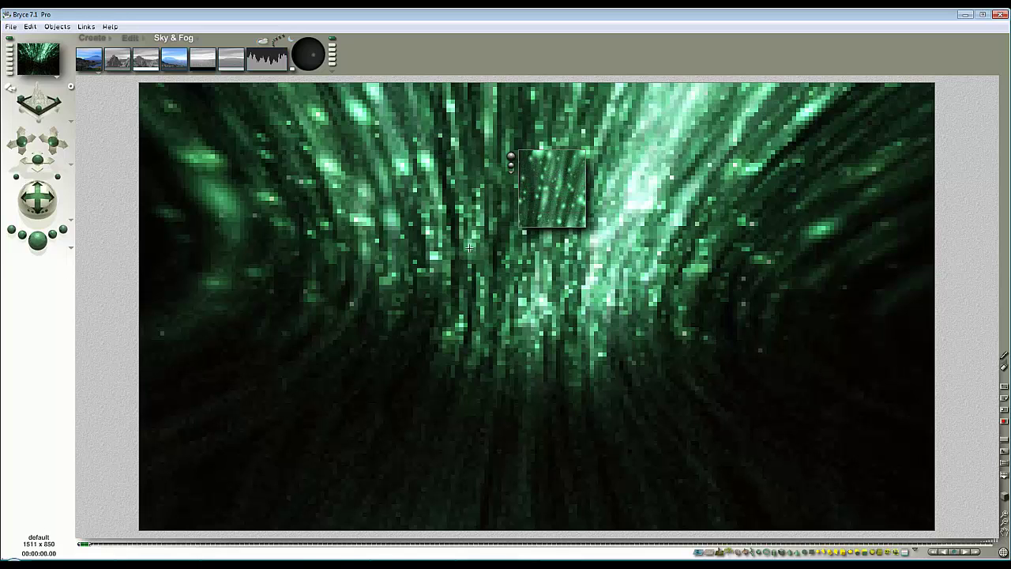
# - Try 256 rays per pixel in the render options
pyautogui.click(71, 247)
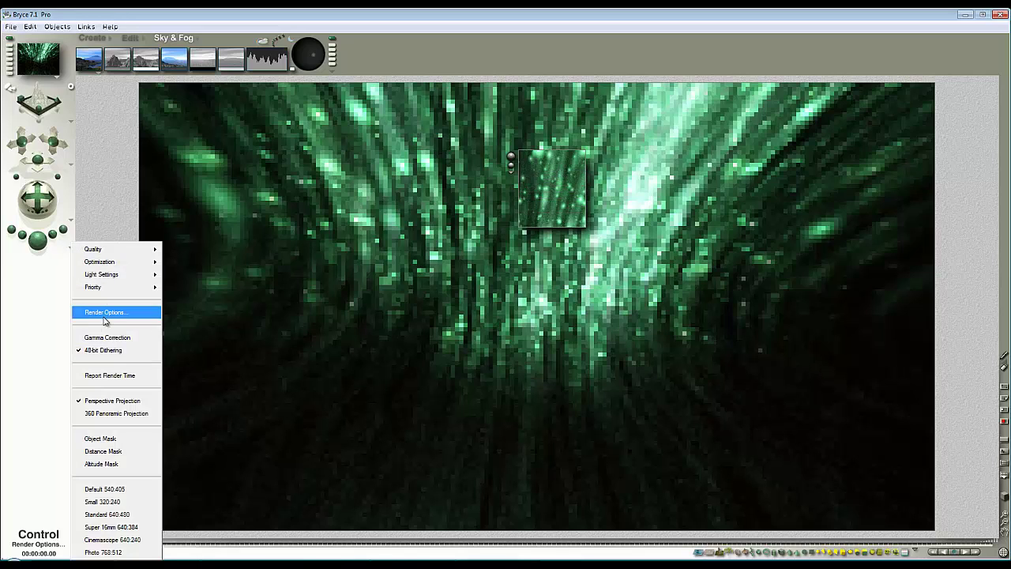
pyautogui.click(107, 314)
pyautogui.click(383, 260)
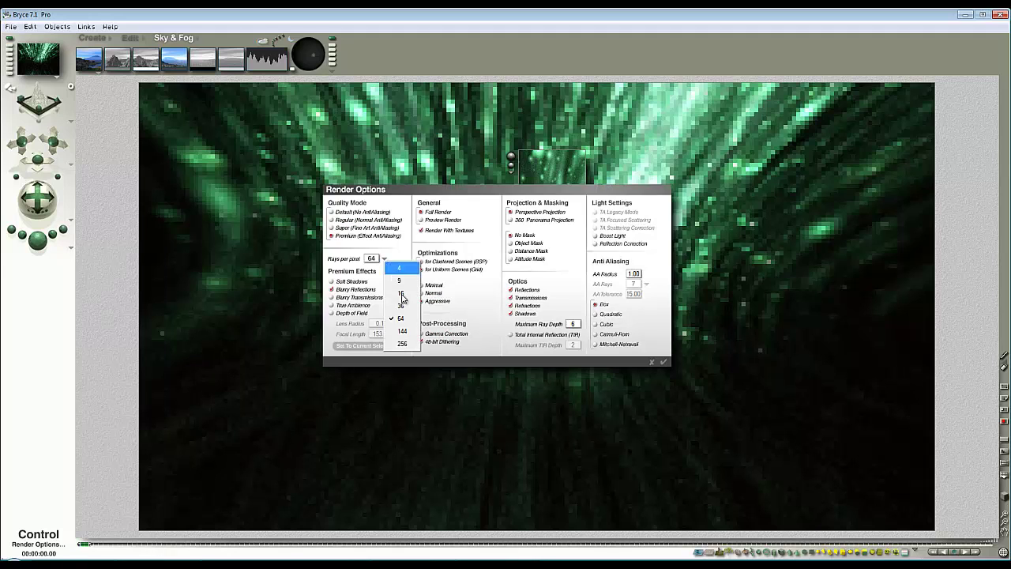
pyautogui.click(404, 345)
pyautogui.click(653, 362)
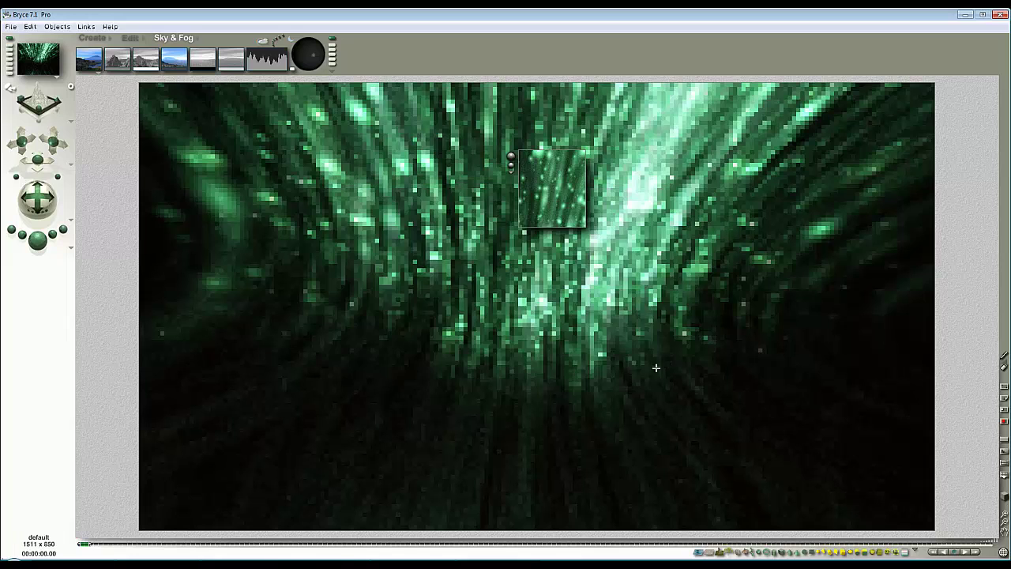
# - Render the full image again from the current camera view
pyautogui.click(39, 246)
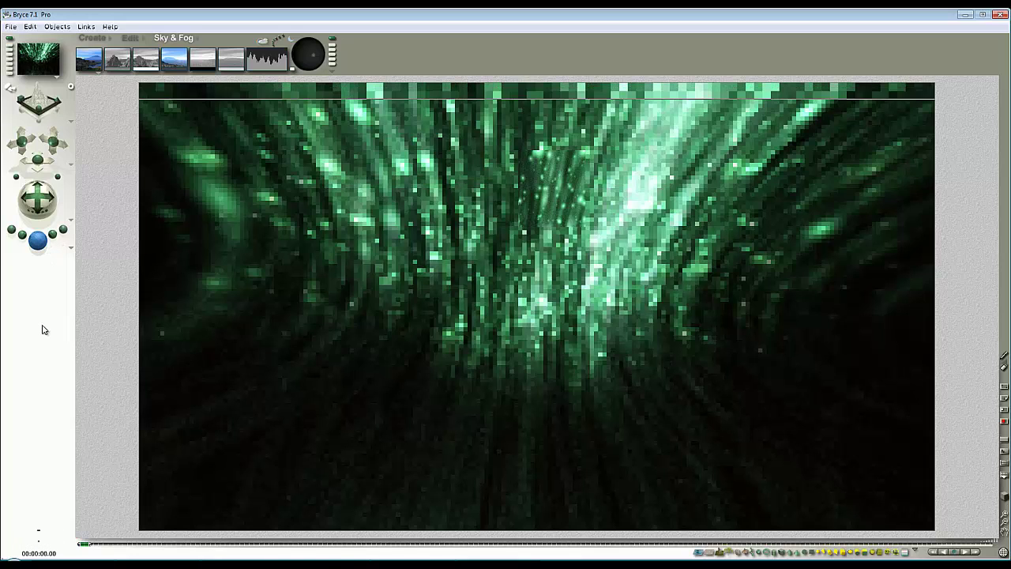